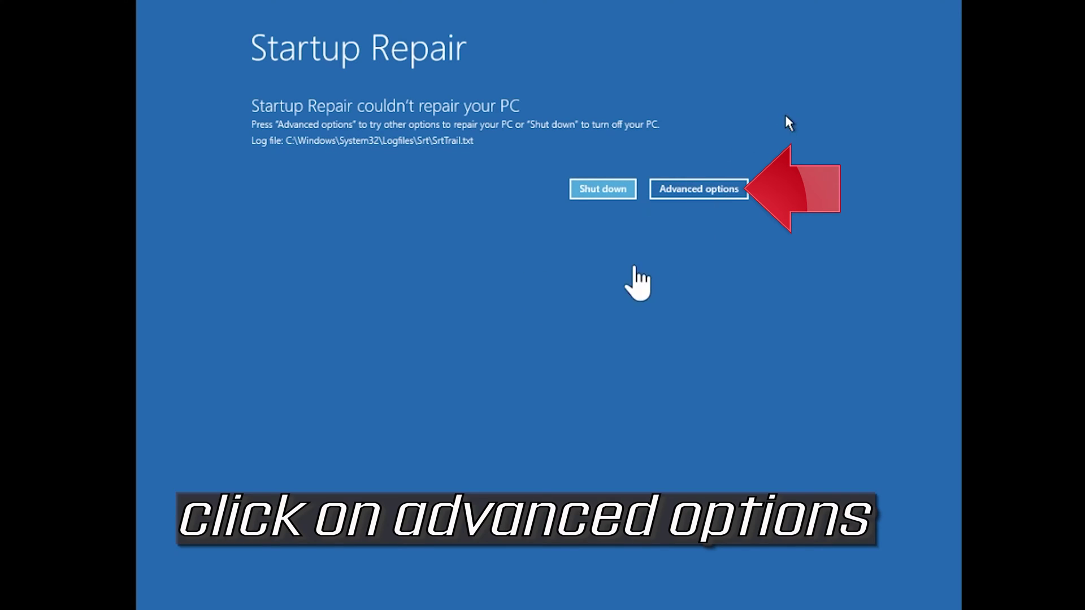
Leave the Startup Repair notice and go through Troubleshoot to the Advanced options page.
left_click(673, 192)
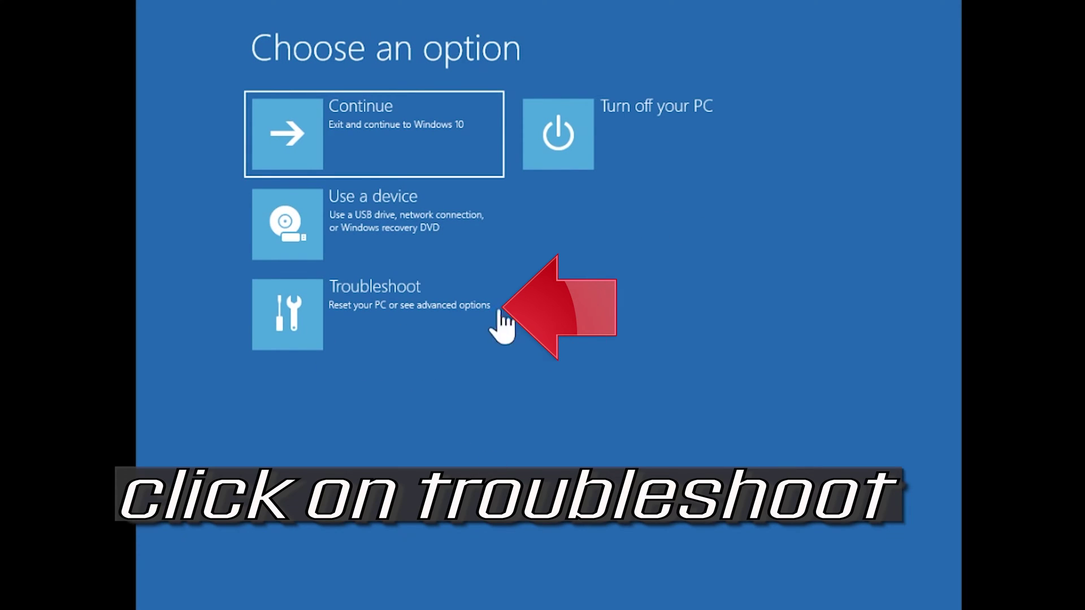
left_click(360, 333)
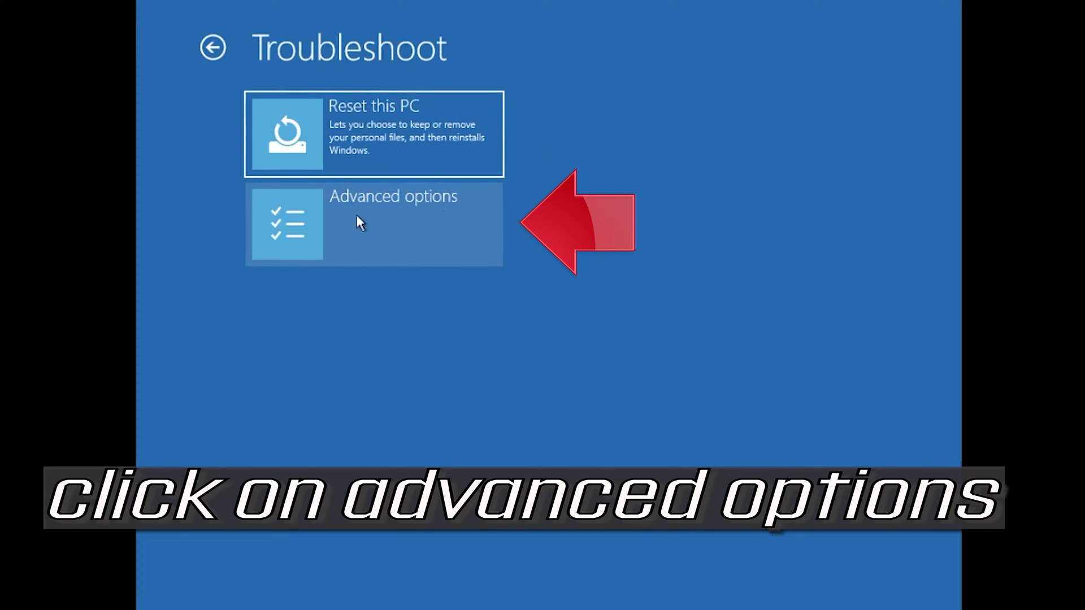
left_click(467, 223)
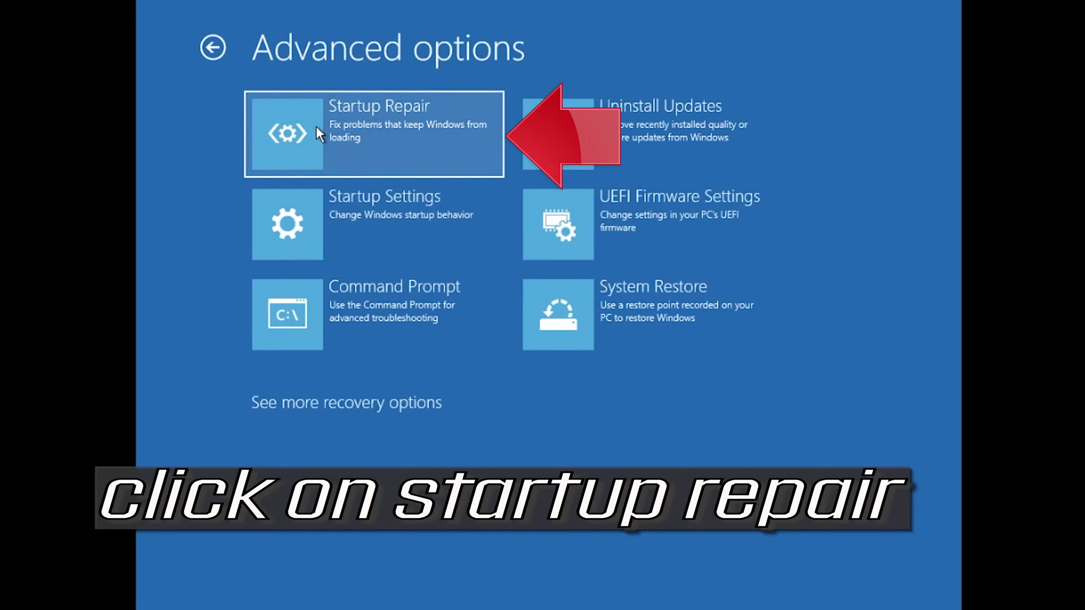
Launch Startup Repair and select the local user account to continue with.
left_click(397, 136)
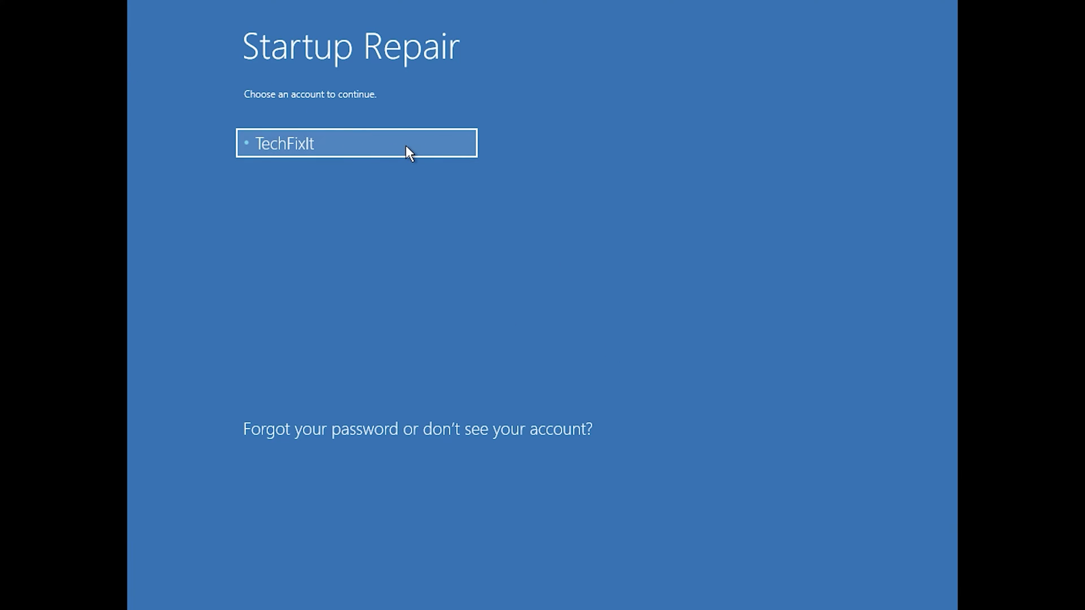
left_click(406, 146)
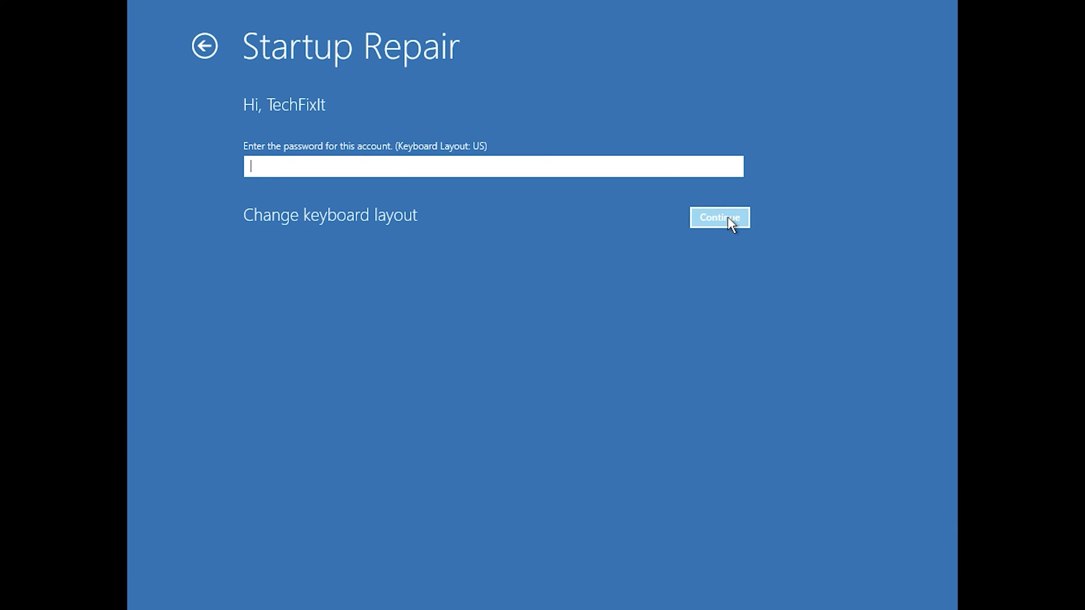
Submit the account sign-in with an empty password so Startup Repair can diagnose the PC.
left_click(728, 218)
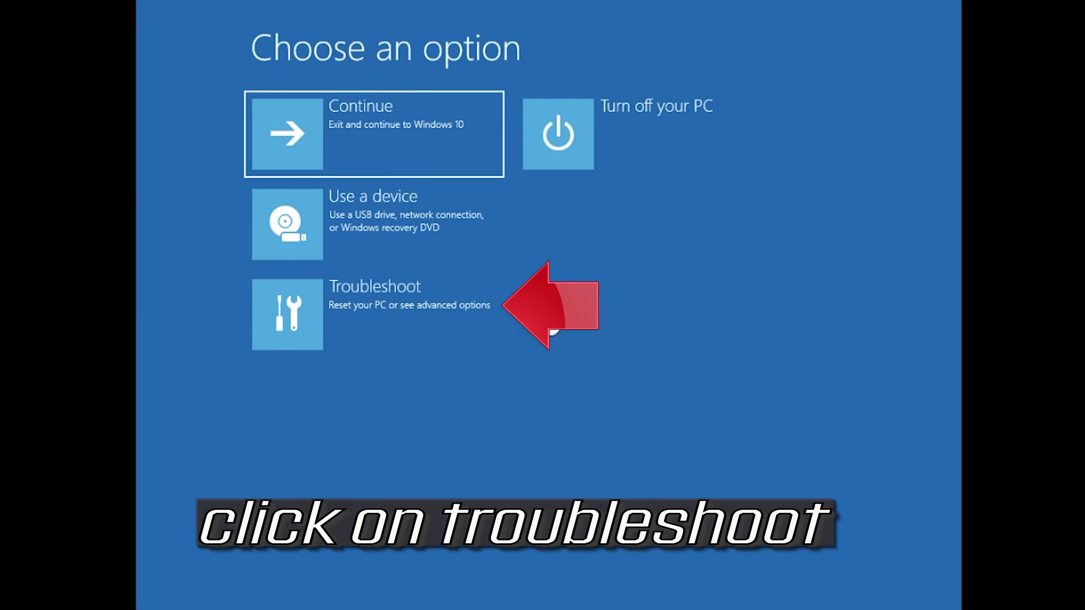
Launch Command Prompt from Troubleshoot > Advanced options.
left_click(361, 334)
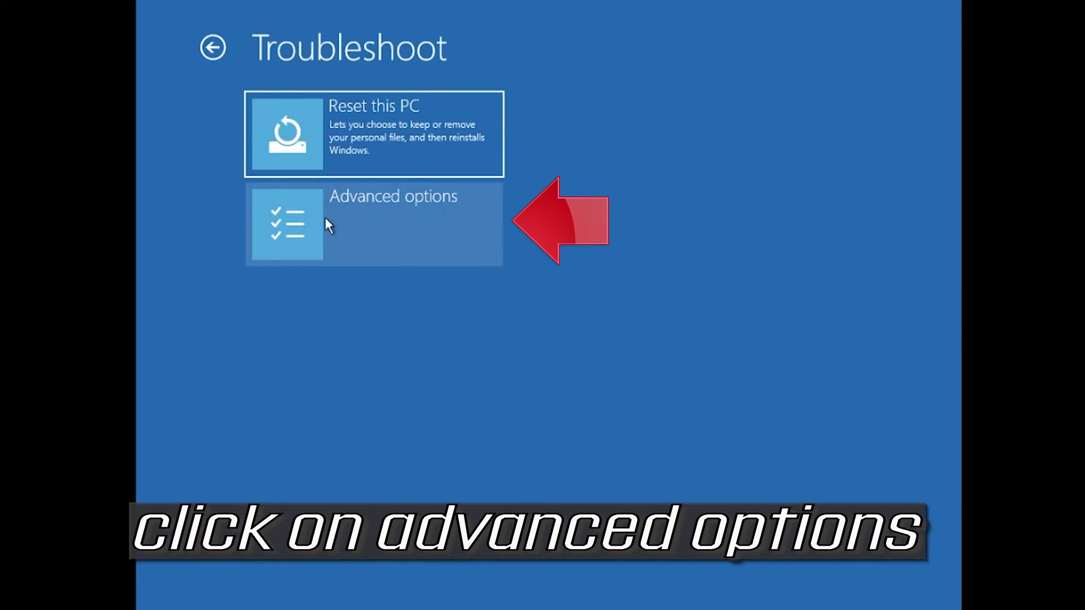
left_click(466, 224)
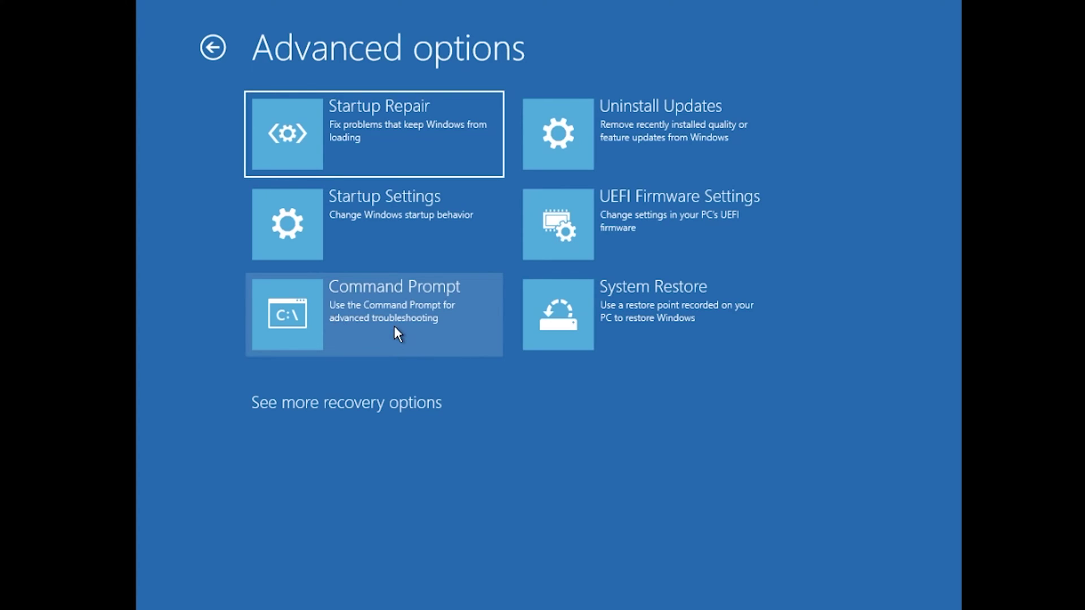
left_click(395, 327)
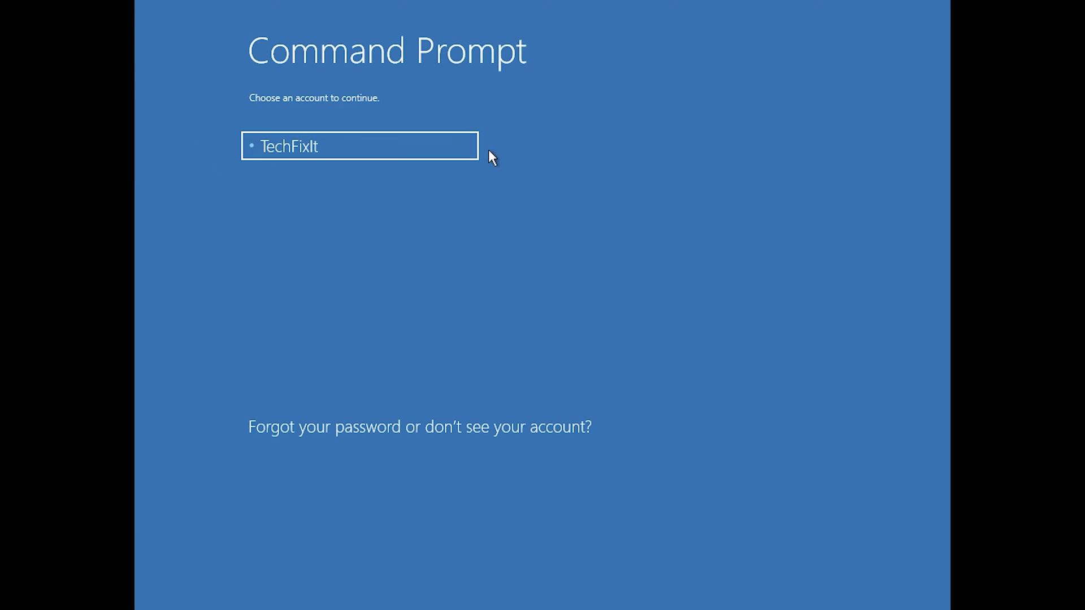
Select the local user account on the Command Prompt account screen.
left_click(355, 153)
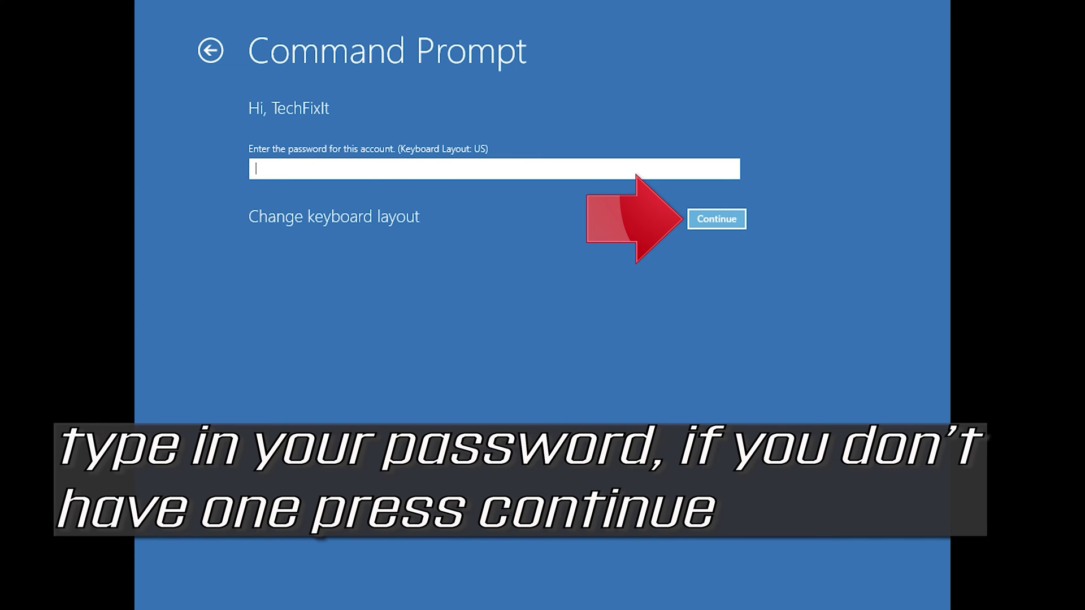
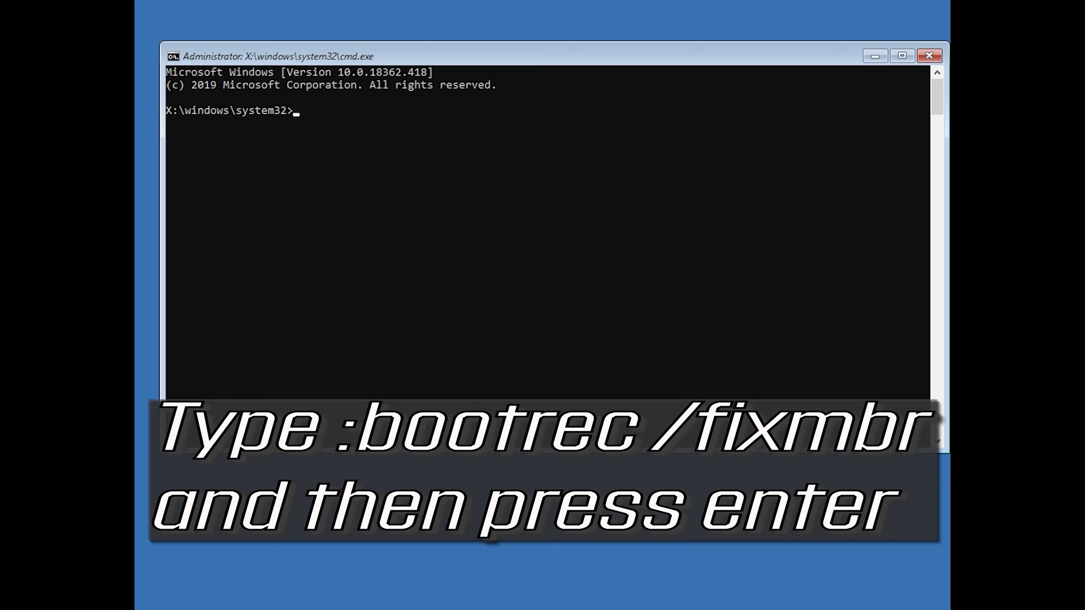
Run bootrec /fixmbr successfully, then bootrec /fixboot, which returns Access is denied.
type("bootrec /fixmbr")
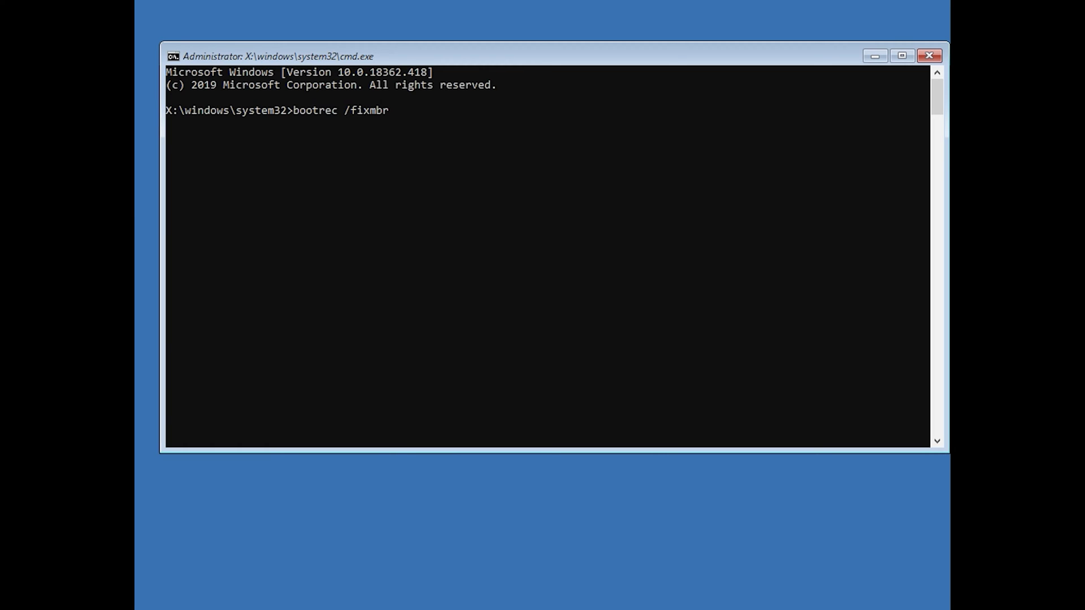
key("Return")
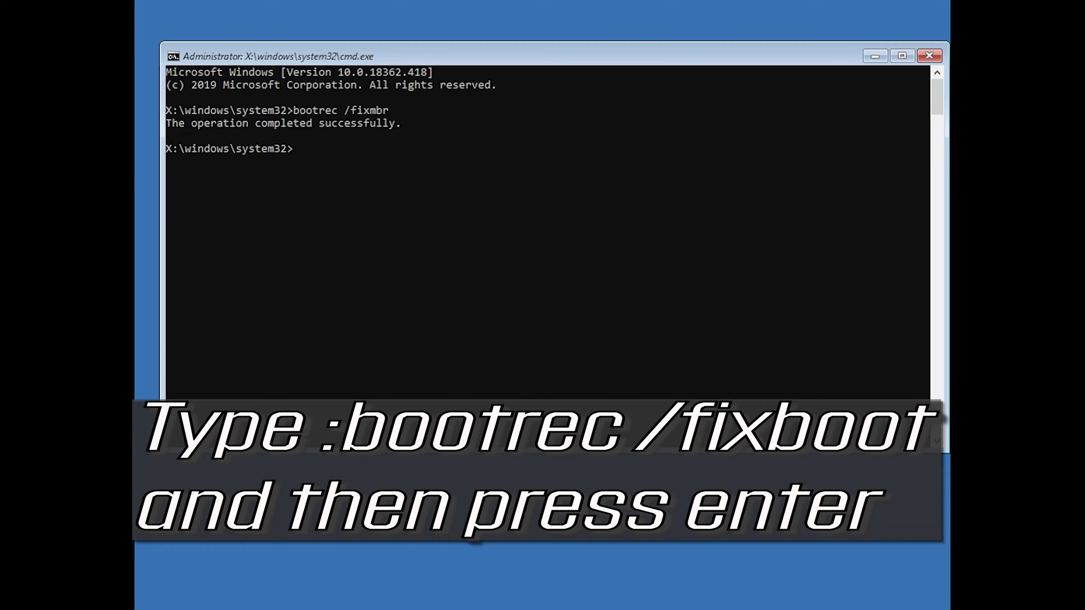
type("bootrec /fixboot")
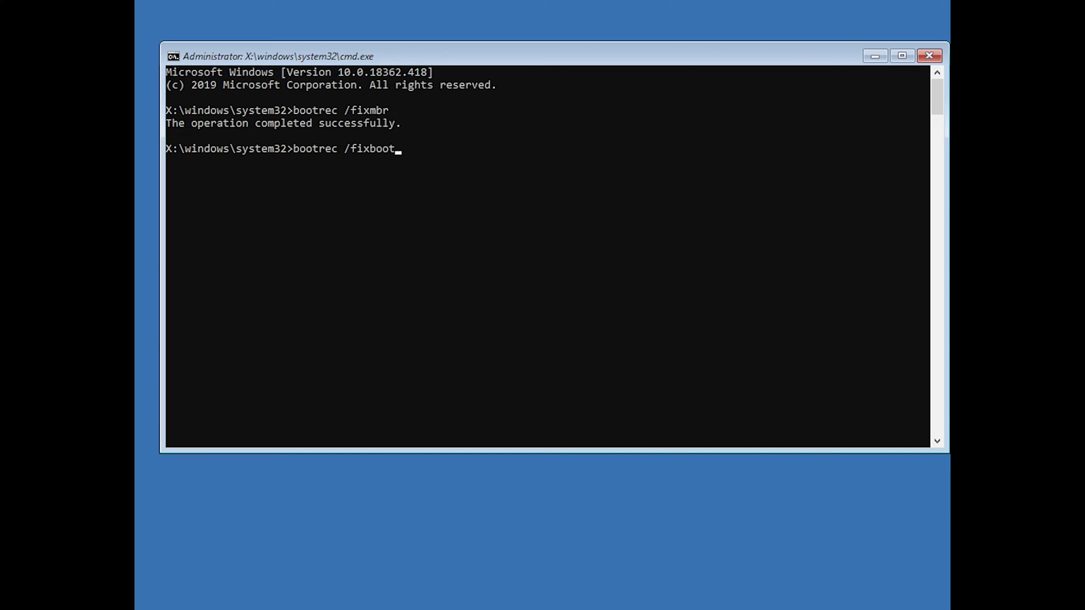
key("Return")
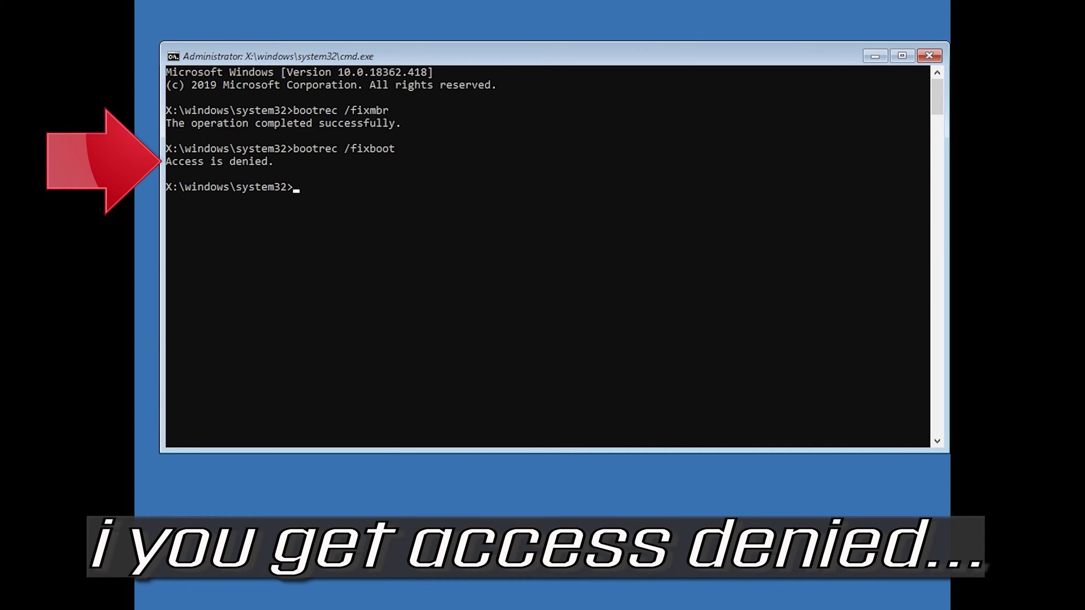
Run bootsect /nt60 sys to update the C: bootcode, then rerun bootrec /fixboot.
type("bootsect /nt60")
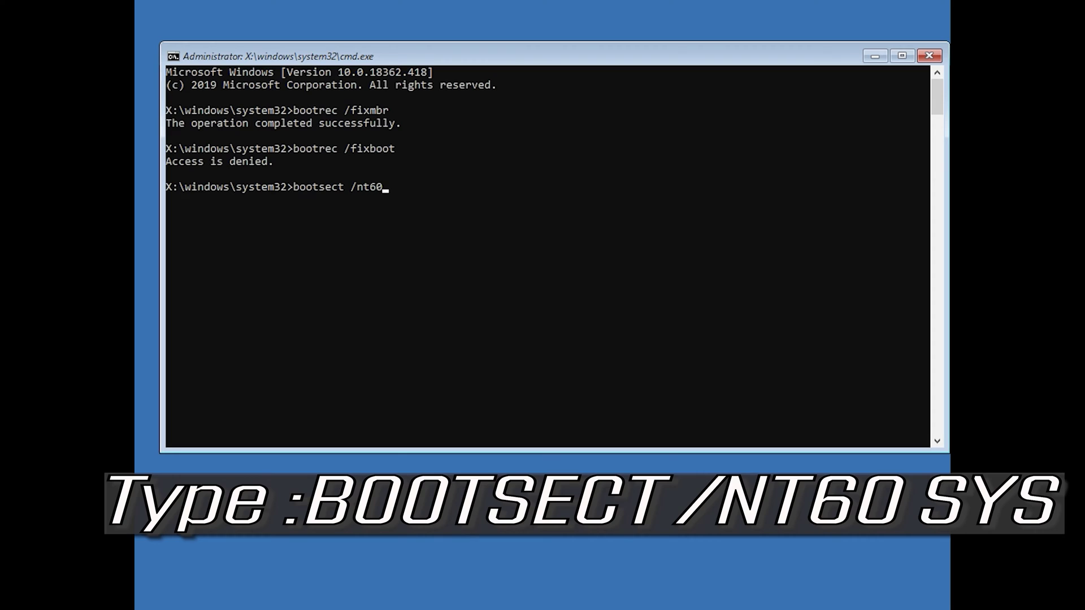
type(" sys")
key("Return")
type("boot")
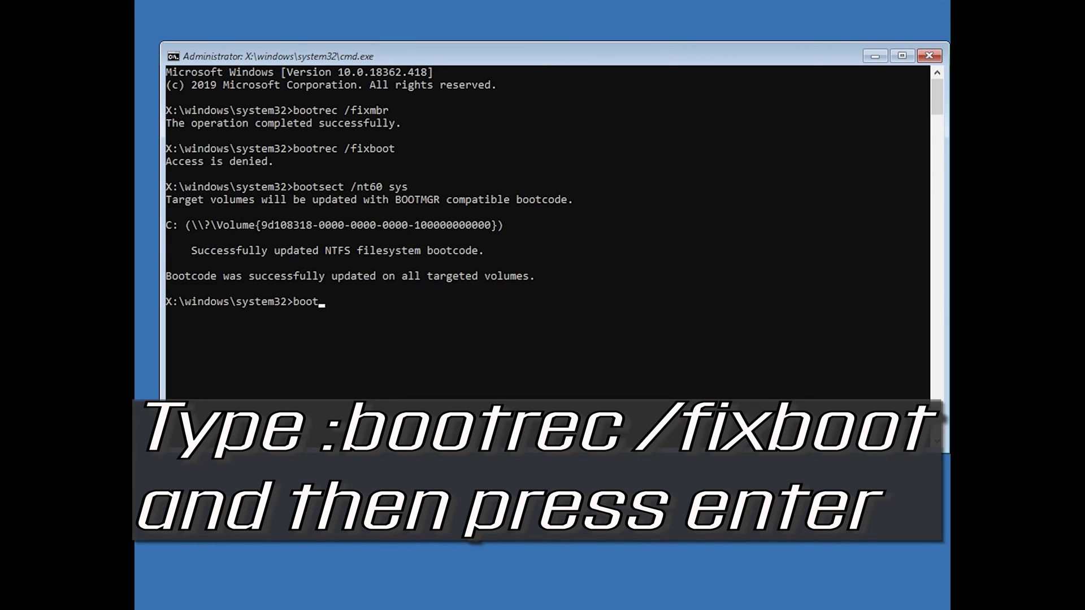
type("rec /fixboot")
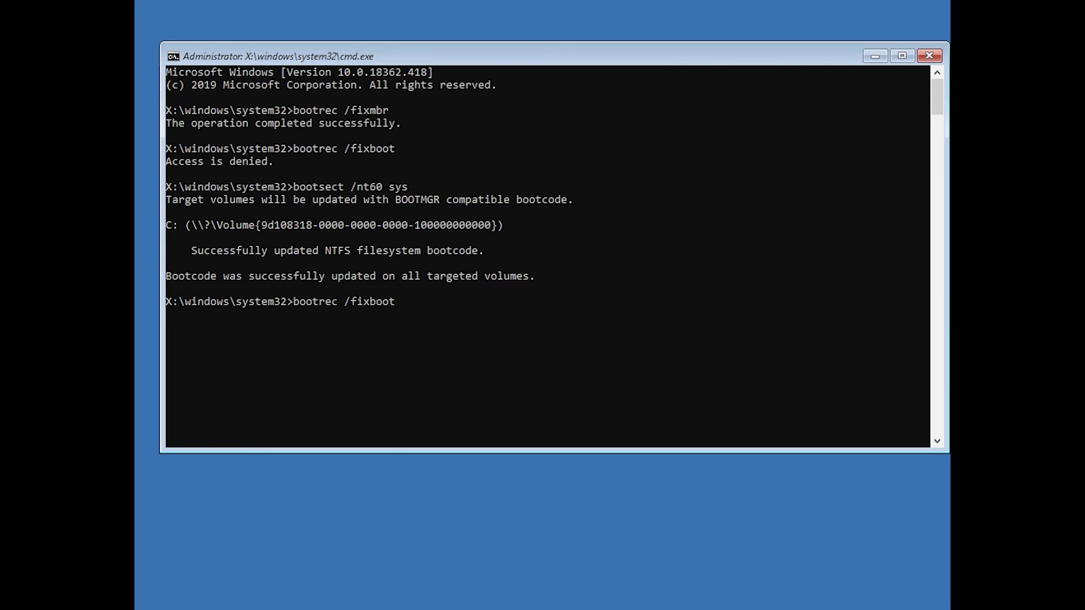
key("Return")
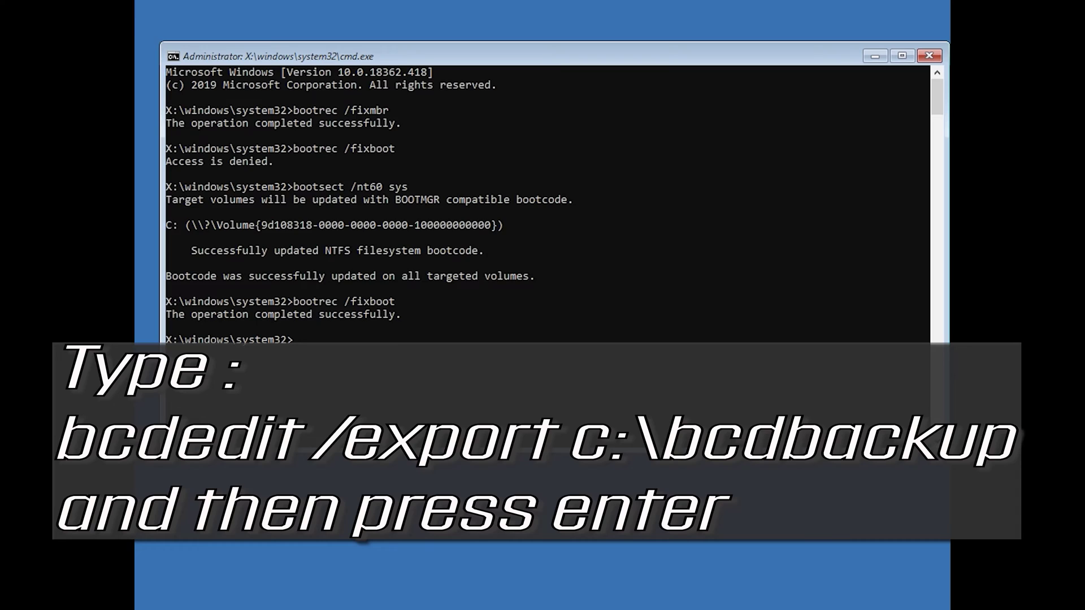
Export the BCD with bcdedit /export c:\bcdbackup, then run attrib c:\boot\bcd -h -r -s.
type("bcdedit /export")
type("c:\\bc")
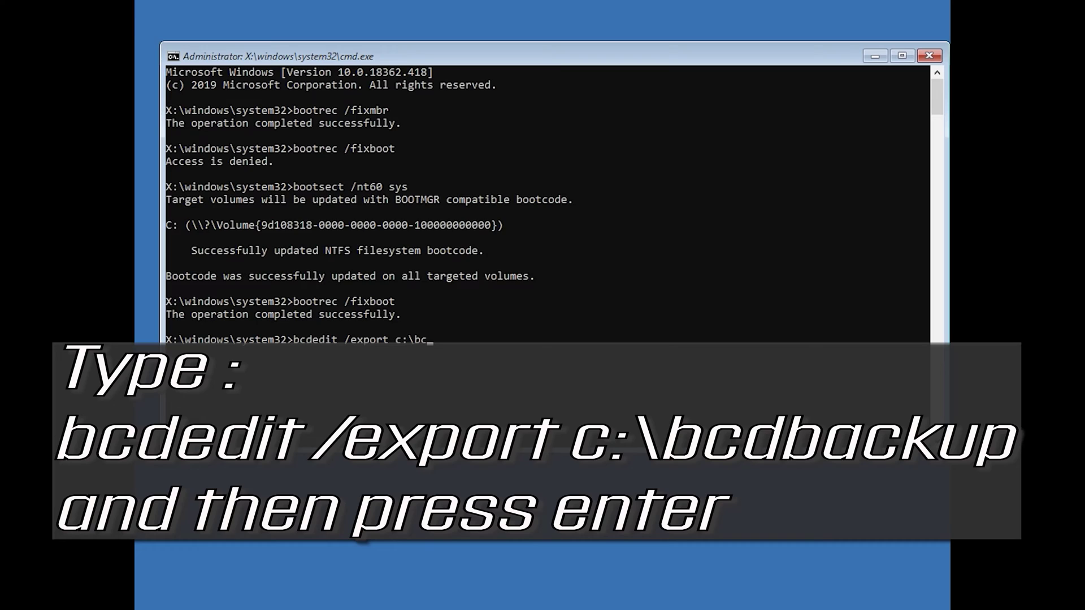
type("dbackup")
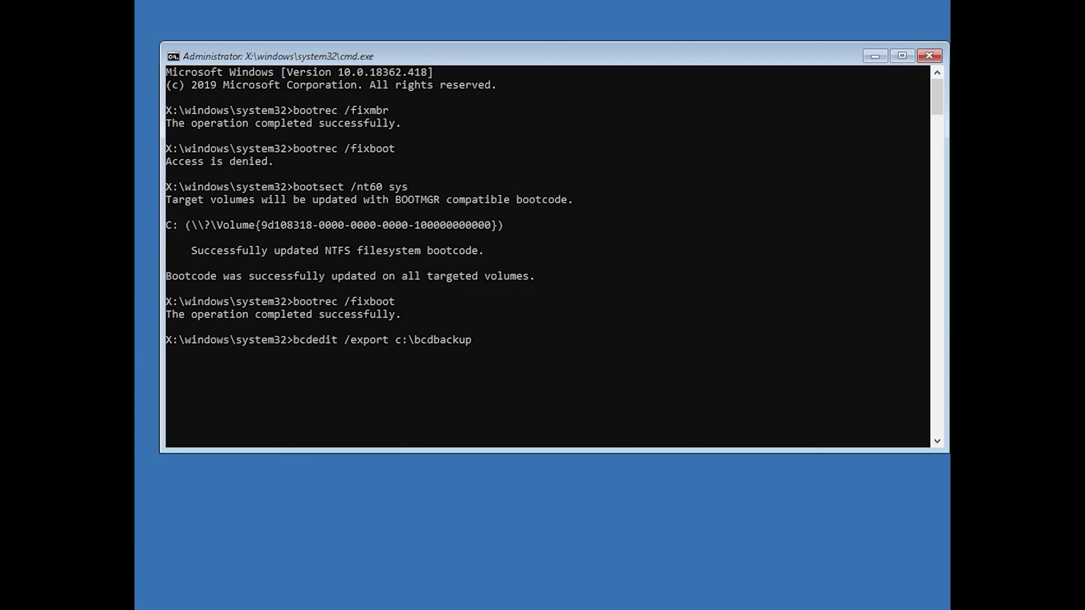
key("Return")
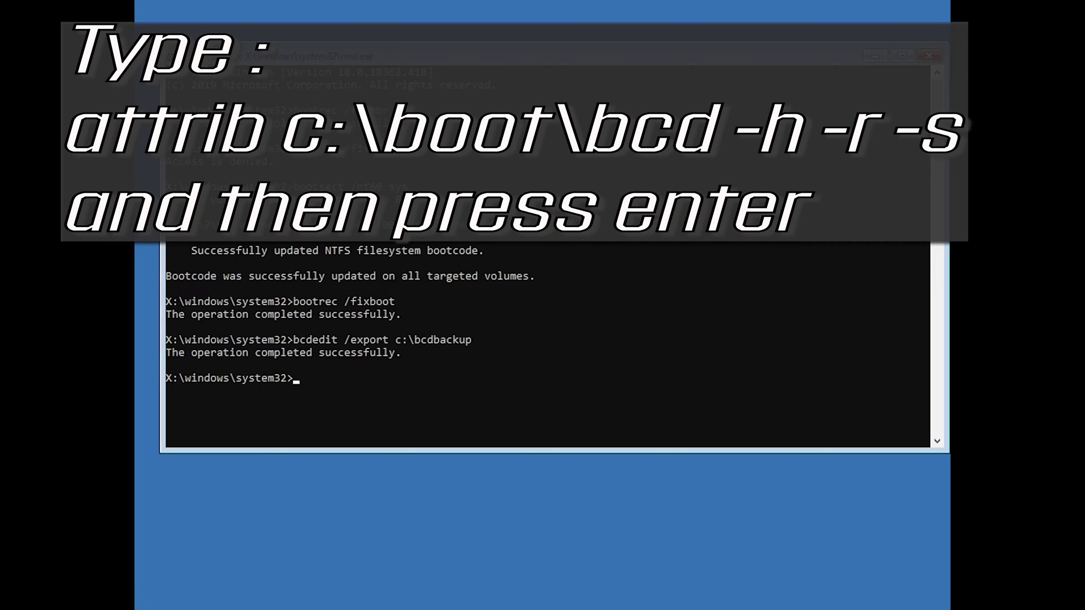
type("attrib c:\\boot\\bcd -h -r")
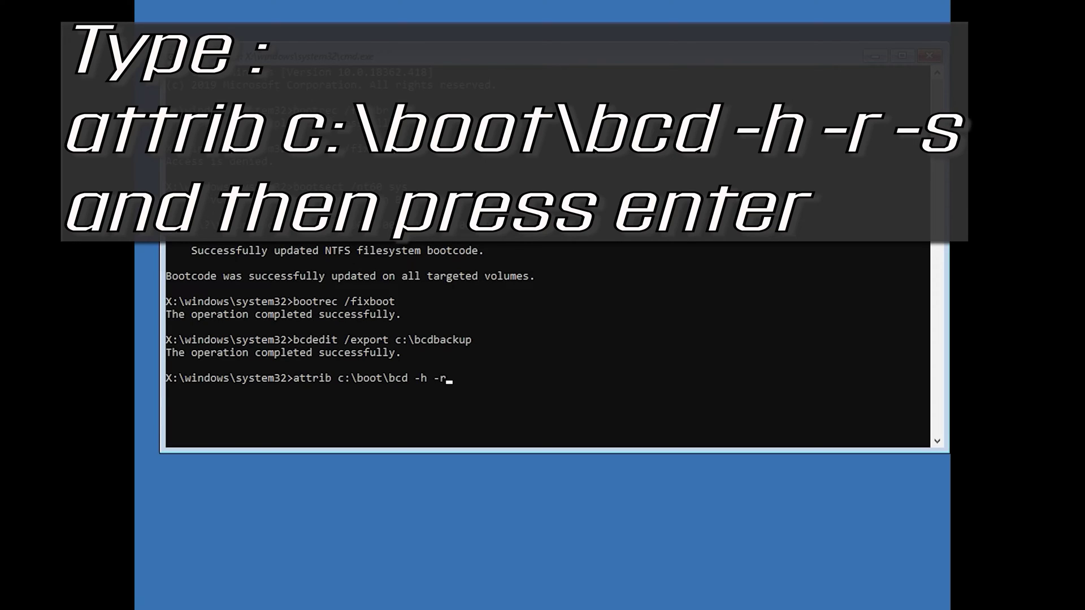
type(" -s")
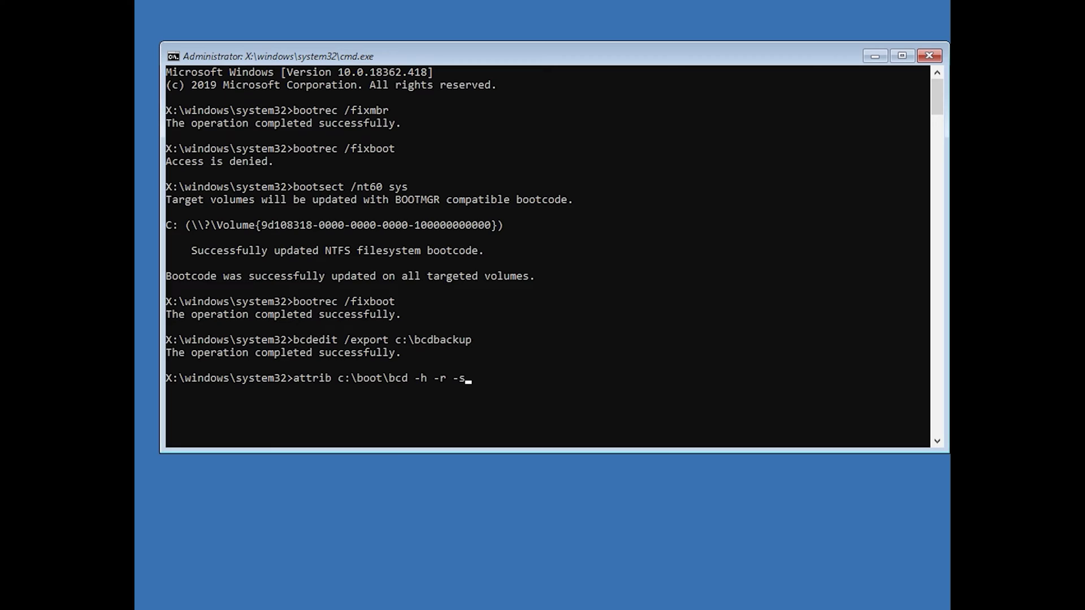
key("Return")
Rename c:\boot\bcd to bcd.old, then run bootrec /rebuildbcd to scan for installations.
type("ren ")
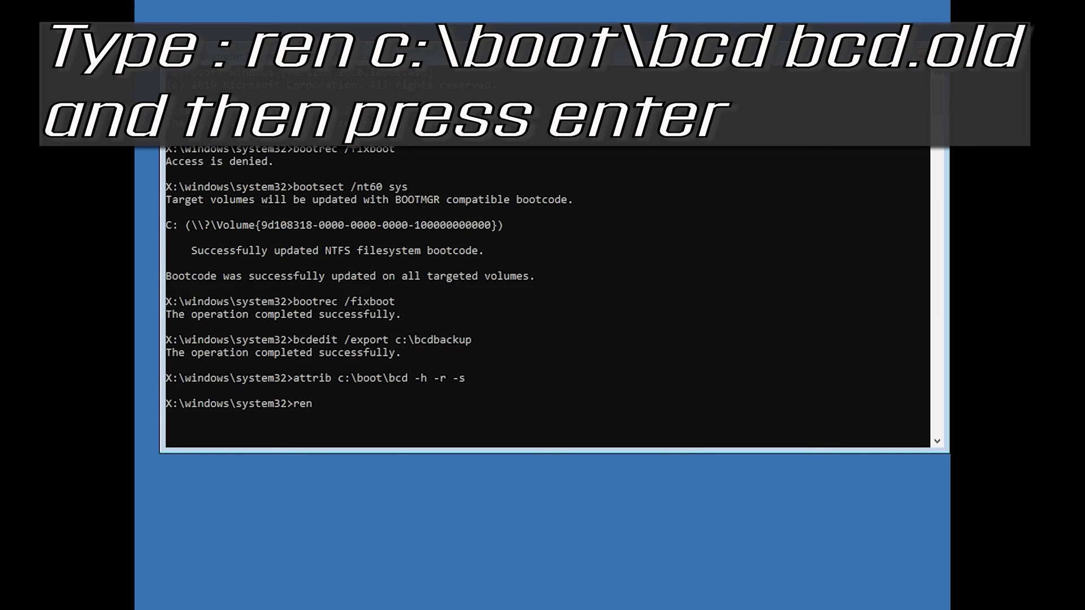
type("c:\\boot\\bcd bcd.old")
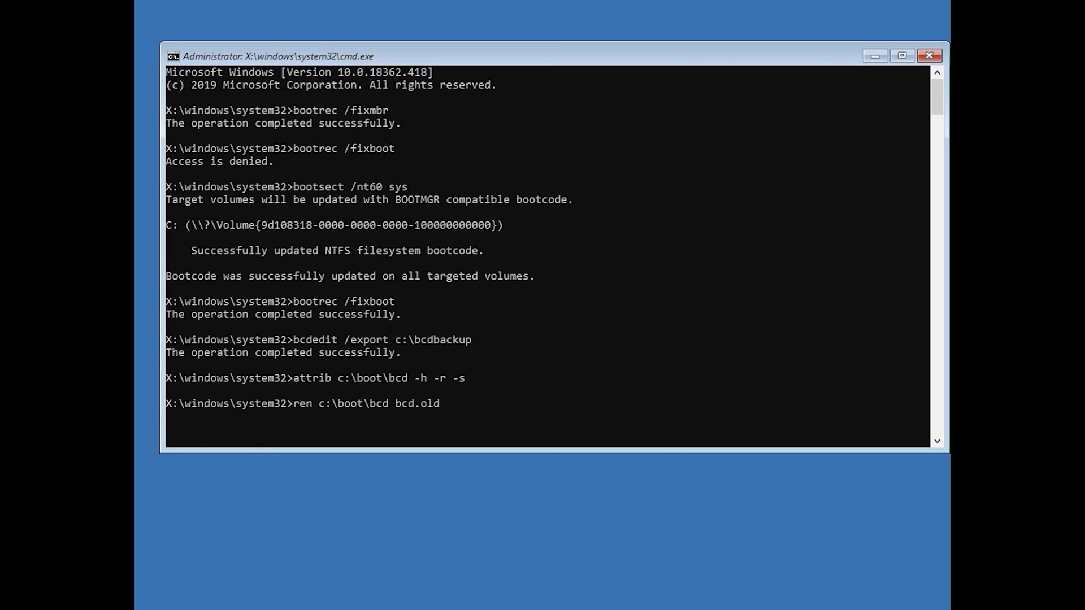
key("Return")
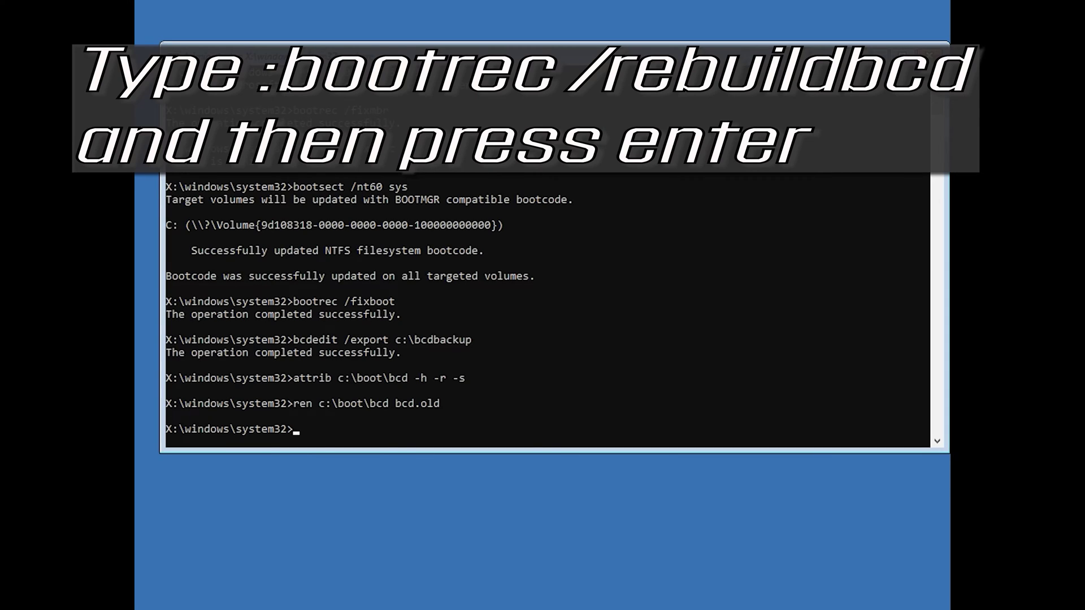
type("bootrec /rebuildbcd")
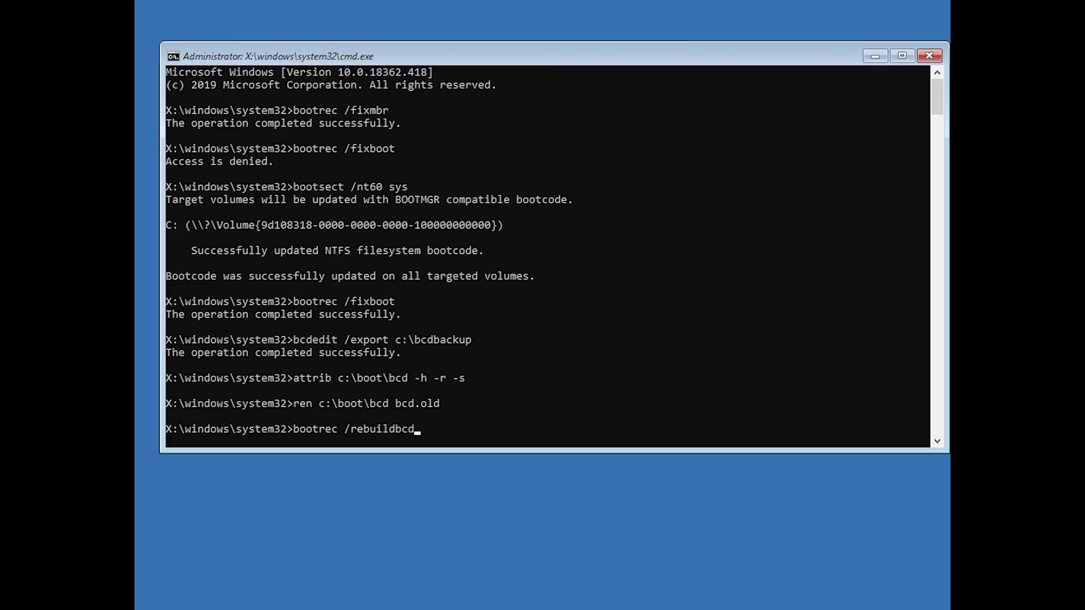
key("Return")
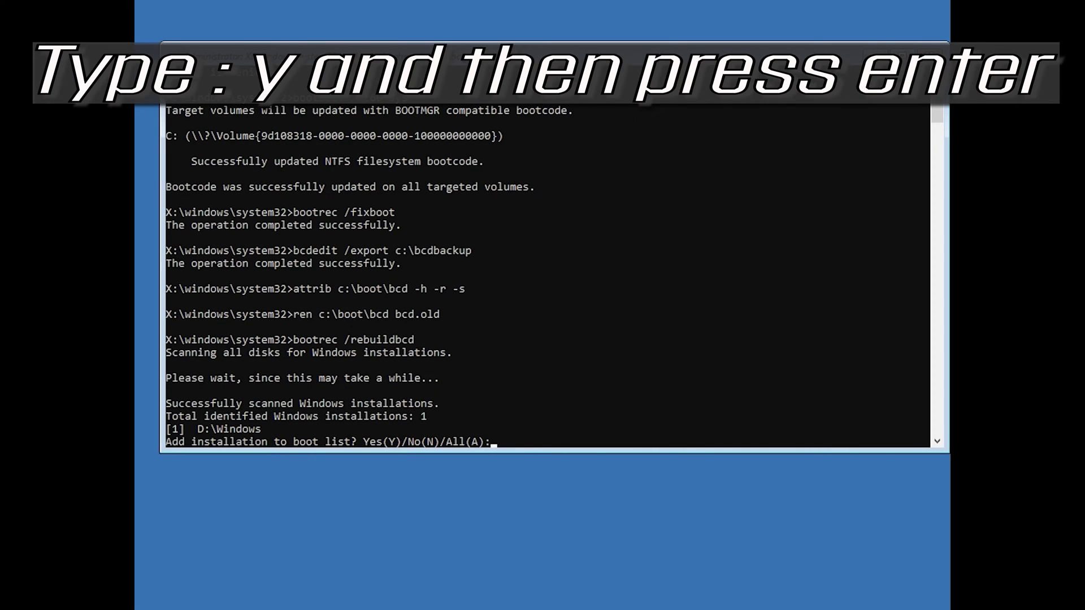
Answer y to add D:\Windows to the boot list, then exit Command Prompt.
type("y")
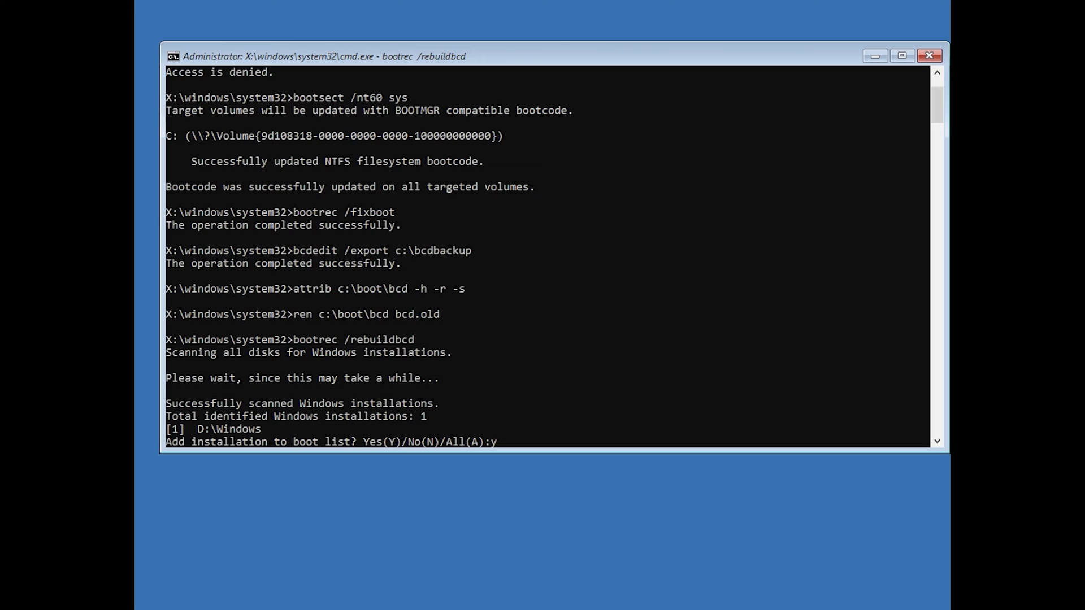
key("Return")
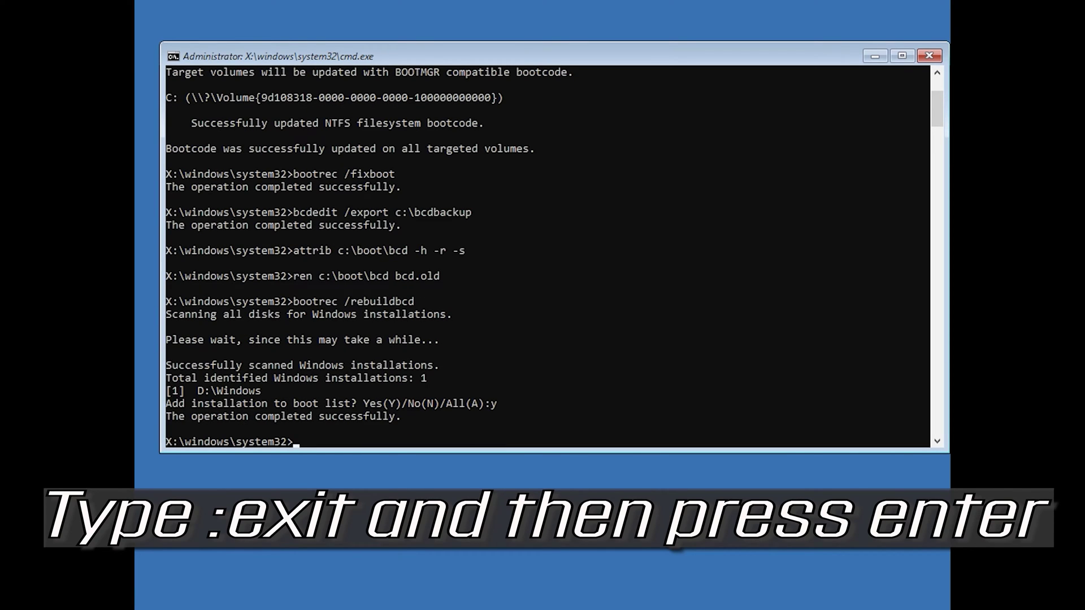
type("exit")
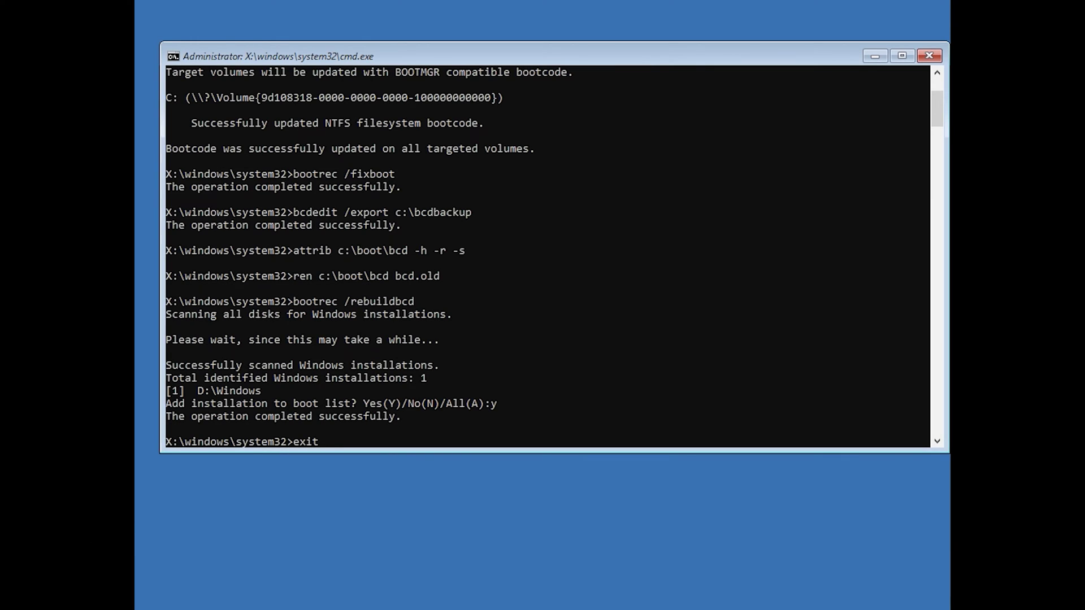
key("Return")
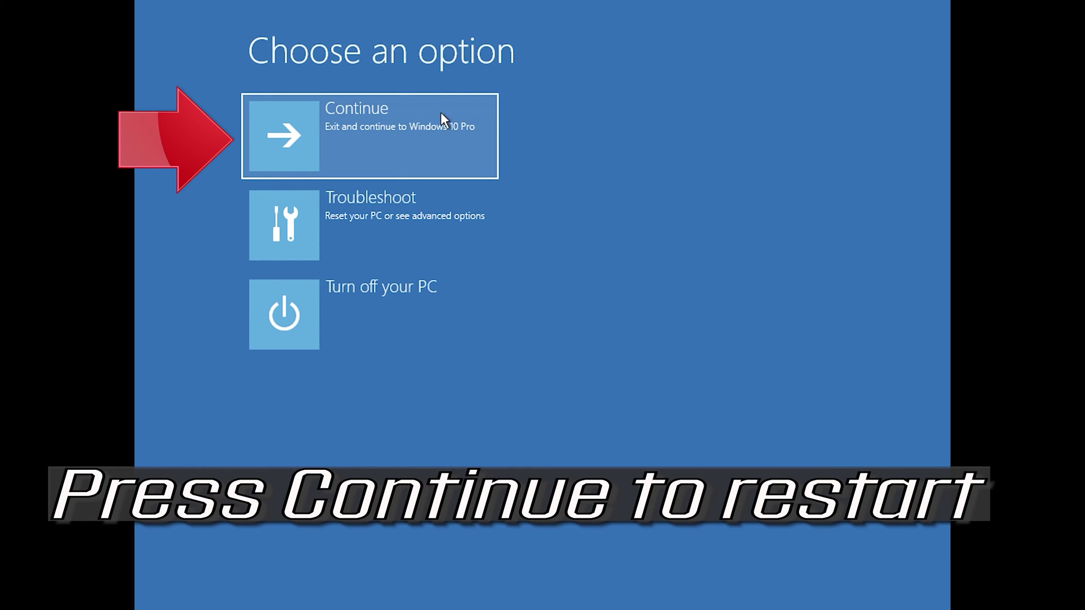
Choose Continue to exit recovery and restart into Windows 10 Pro.
left_click(414, 129)
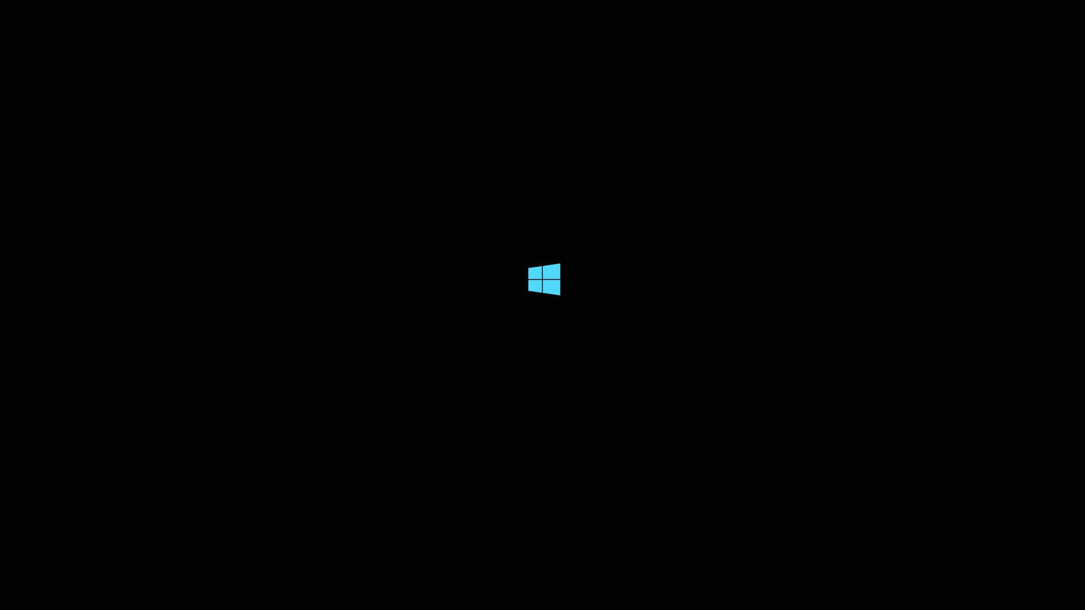
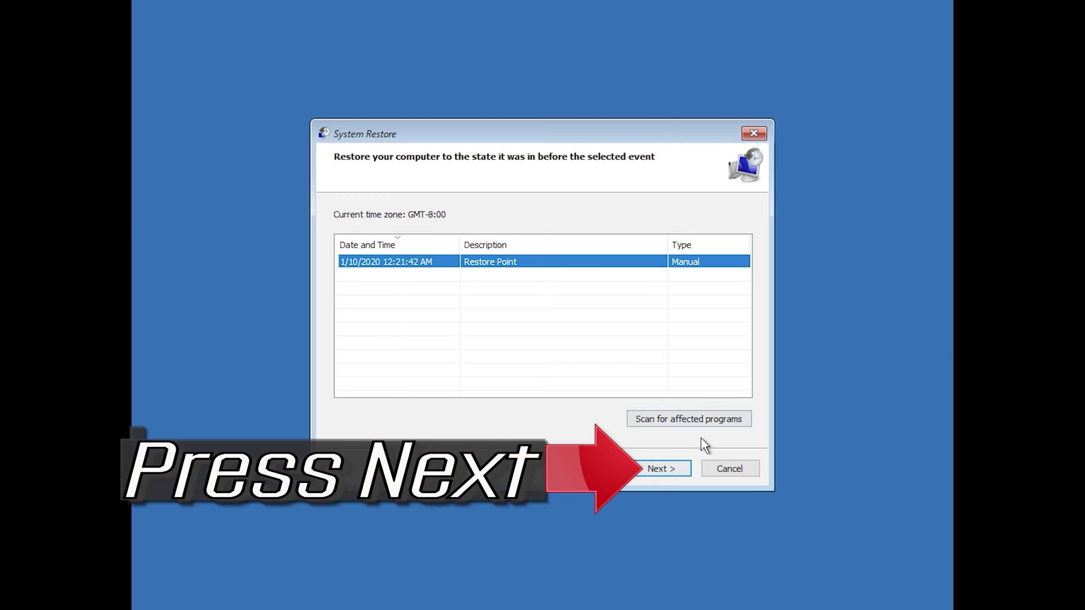
Confirm the 1/10/2020 12:21:42 AM restore point and accept the warning that restore can't be interrupted.
left_click(666, 474)
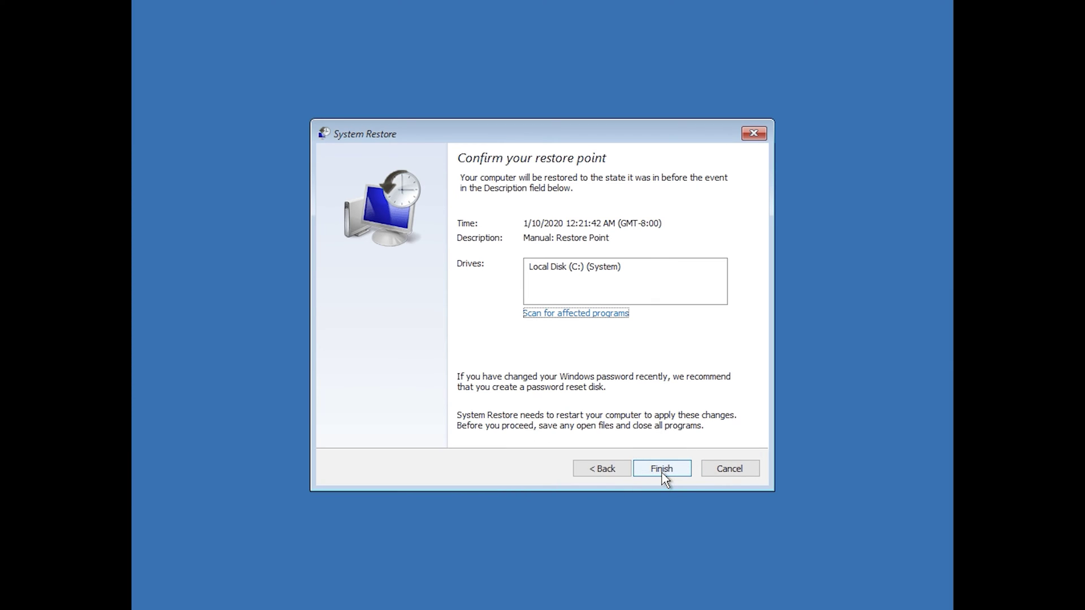
left_click(662, 470)
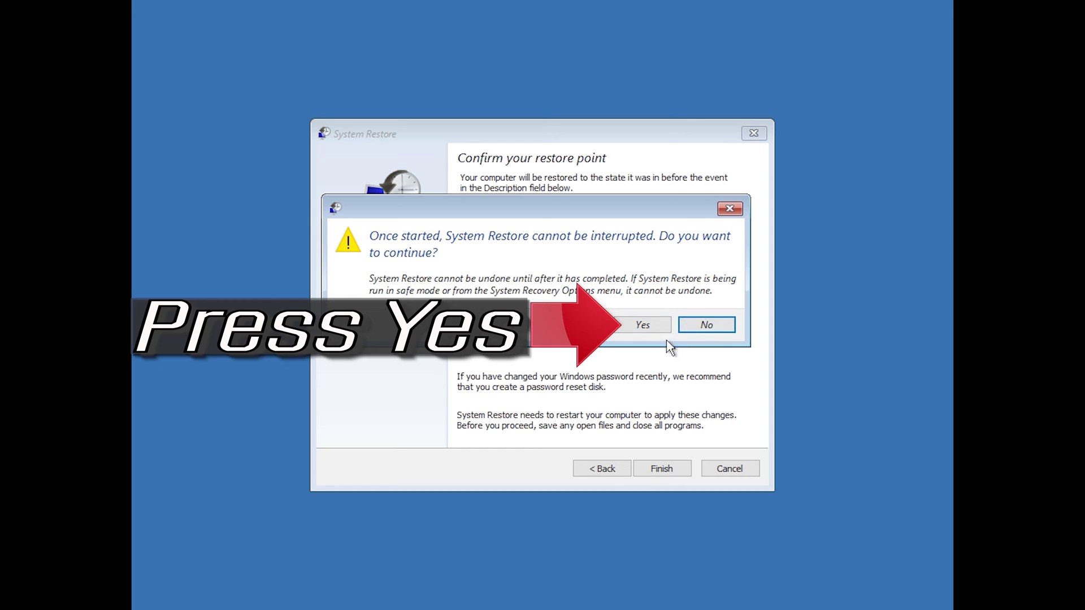
left_click(640, 328)
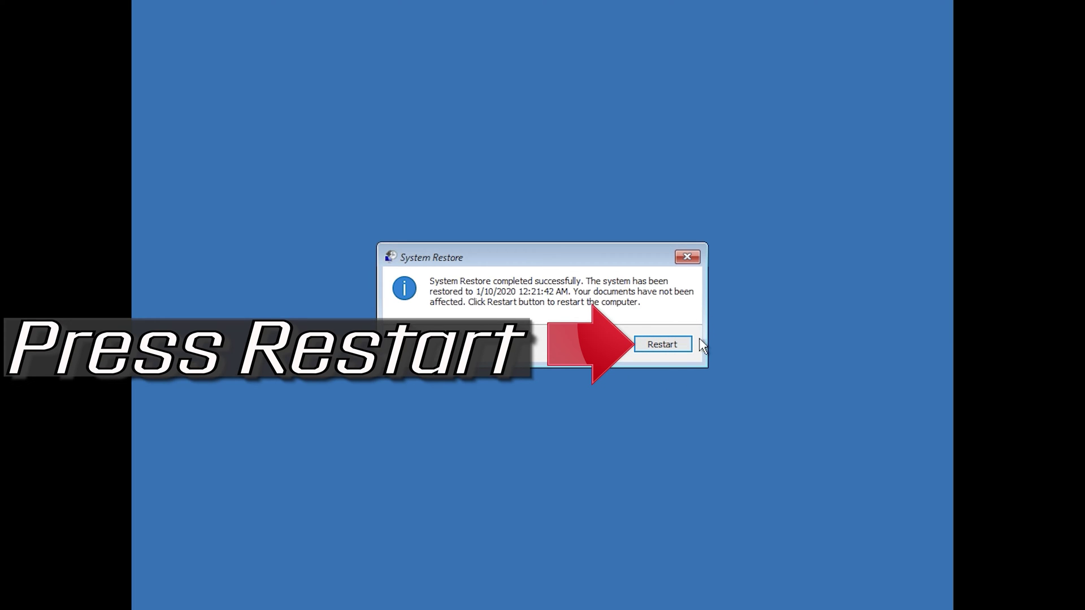
Restart the computer so the completed System Restore takes effect.
left_click(653, 348)
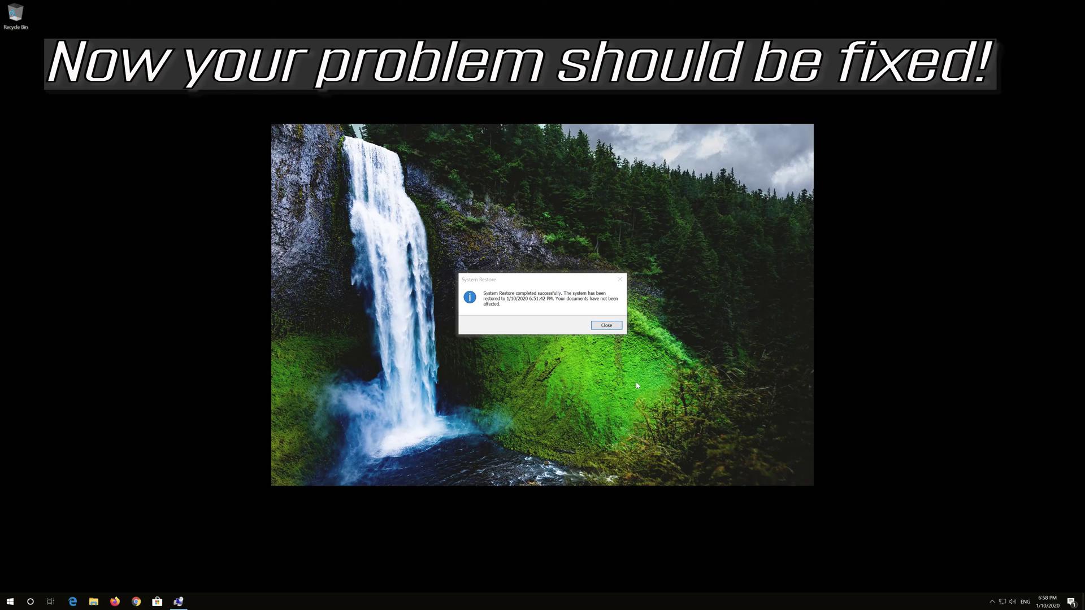
Close the 'System Restore completed successfully' message on the restored desktop.
left_click(600, 327)
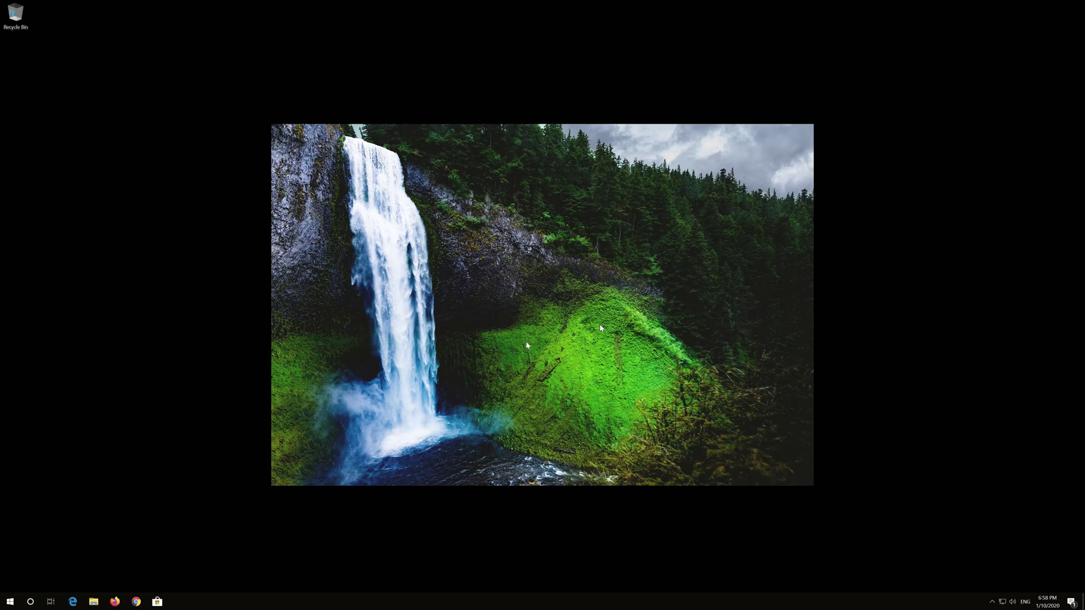
key("alt+z")
left_click(543, 187)
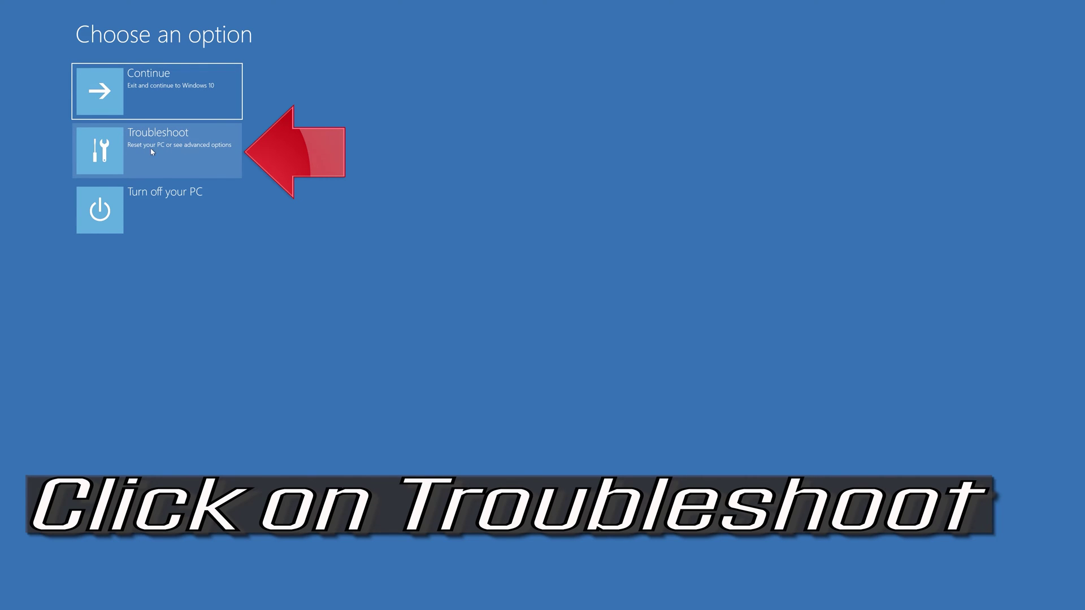
Go to Troubleshoot > Reset this PC and choose Keep my files.
left_click(177, 151)
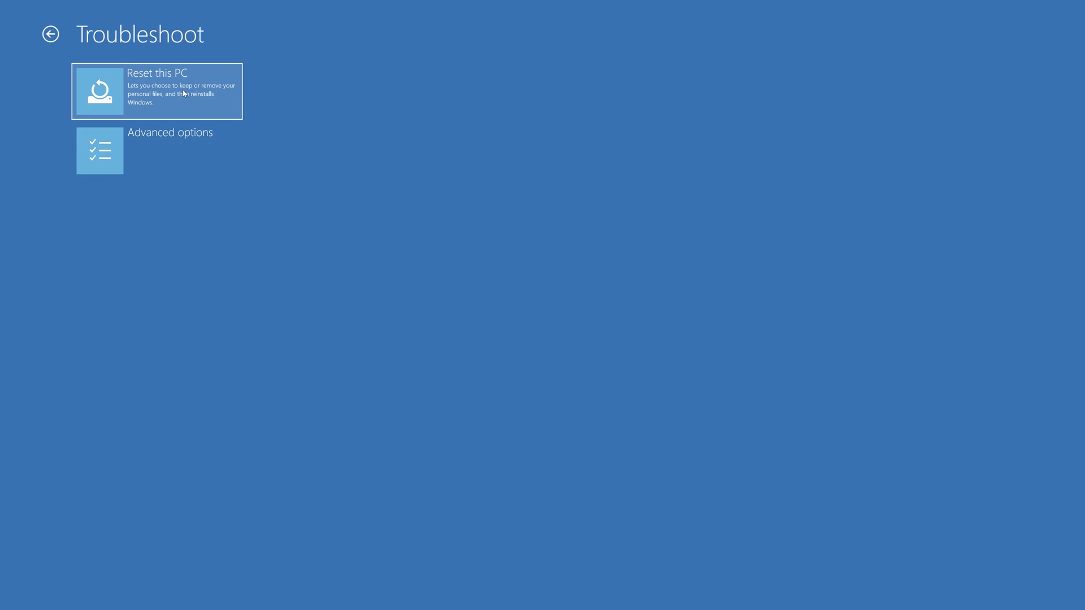
left_click(183, 93)
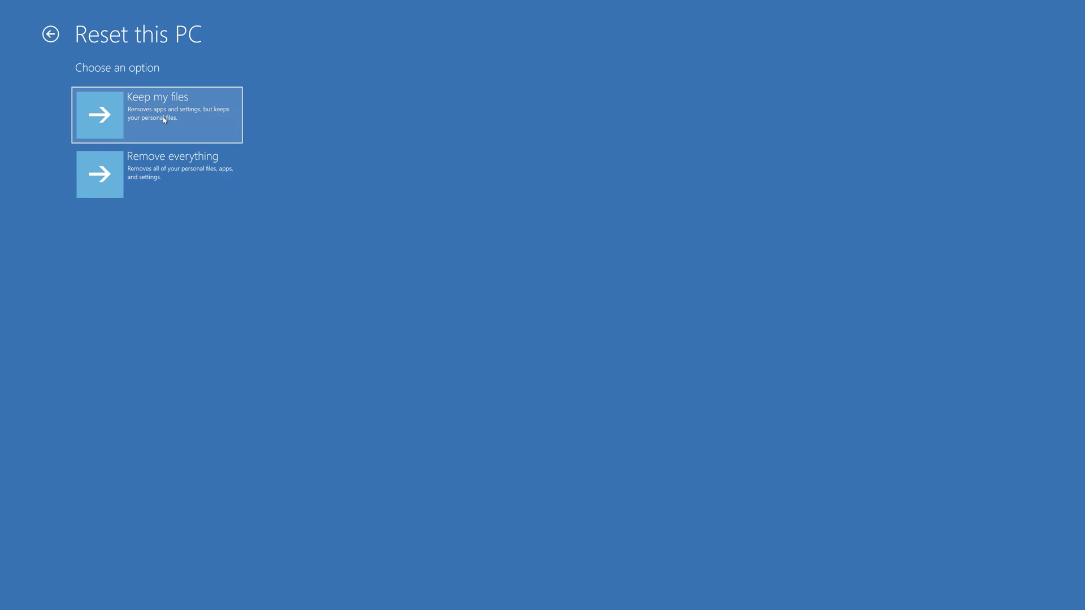
left_click(165, 119)
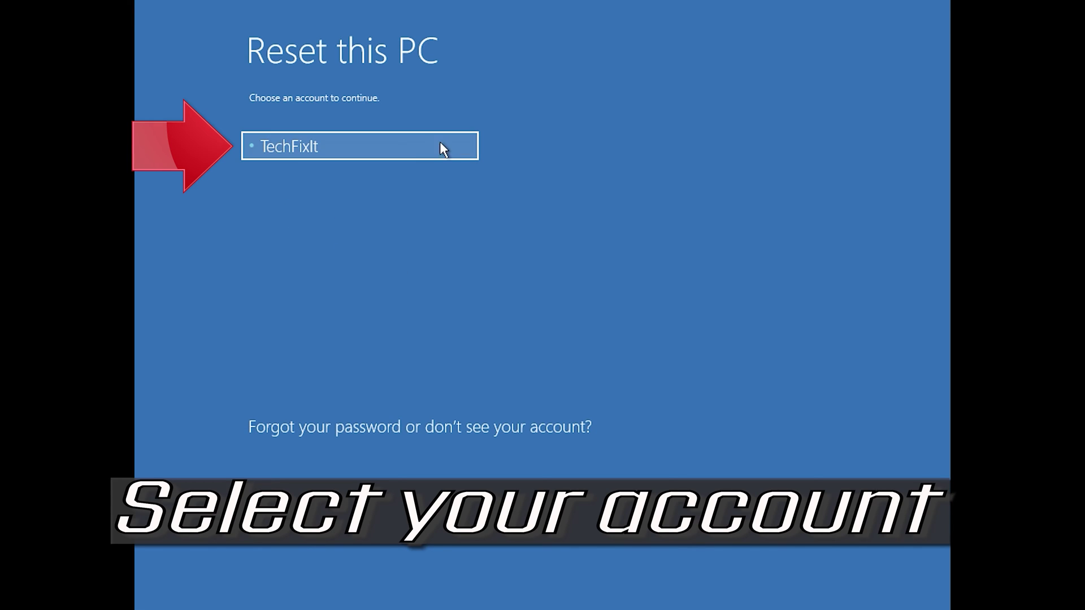
Select the user account, continue past the password check, and start the reset.
left_click(406, 146)
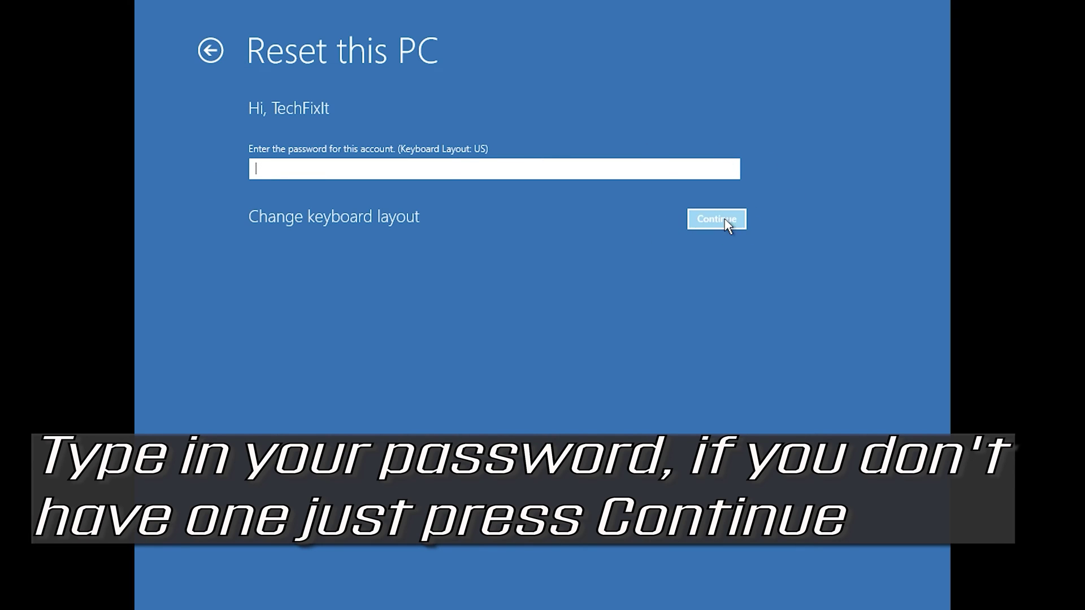
left_click(706, 225)
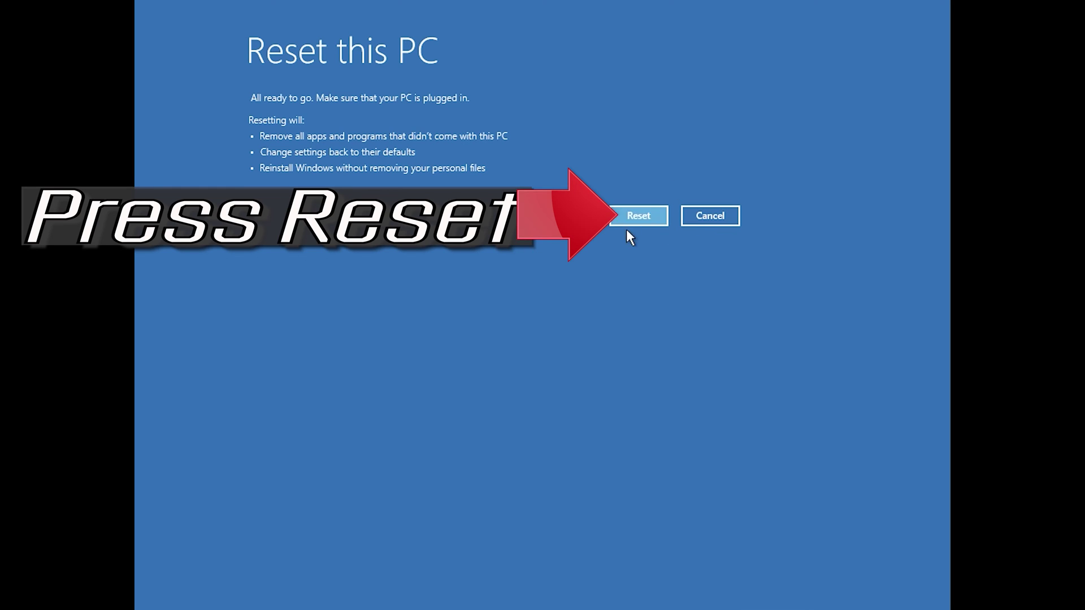
left_click(644, 218)
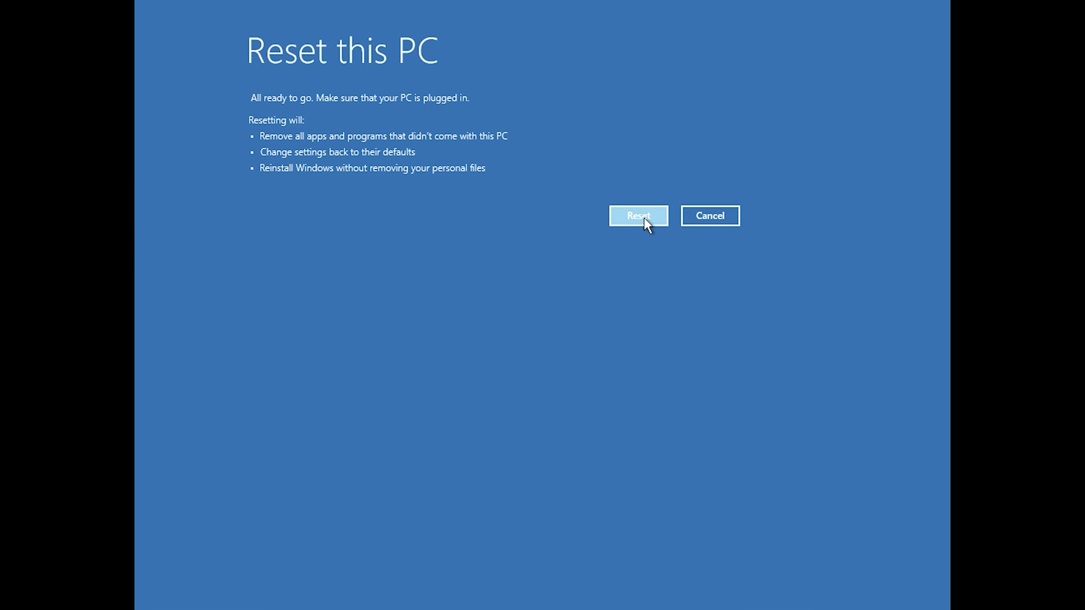